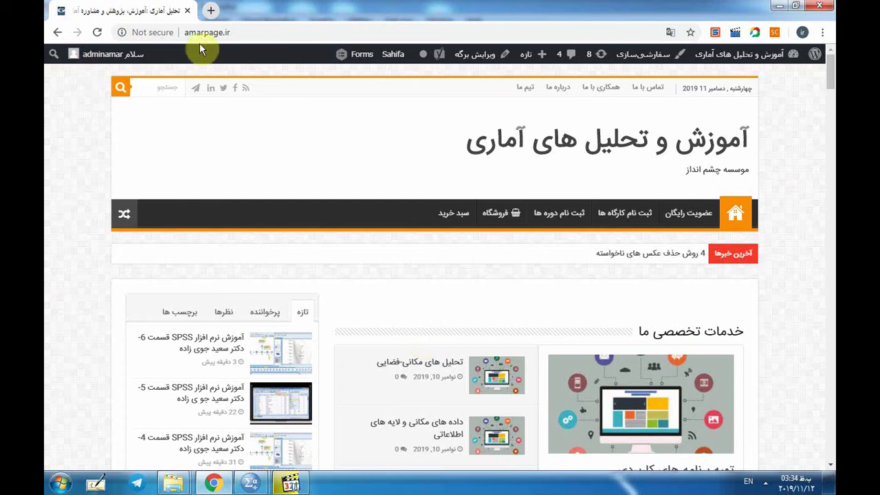
click(240, 28)
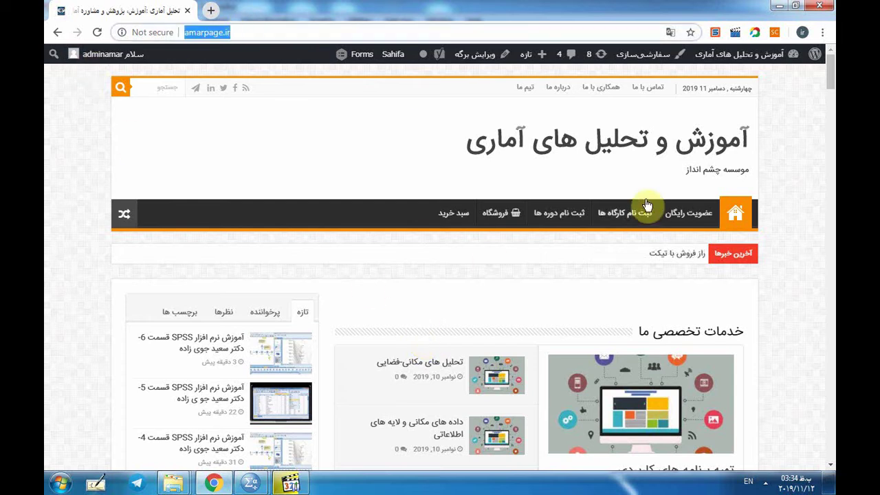
mouse_move(830, 79)
mouse_down()
mouse_move(830, 264)
mouse_move(832, 65)
mouse_up()
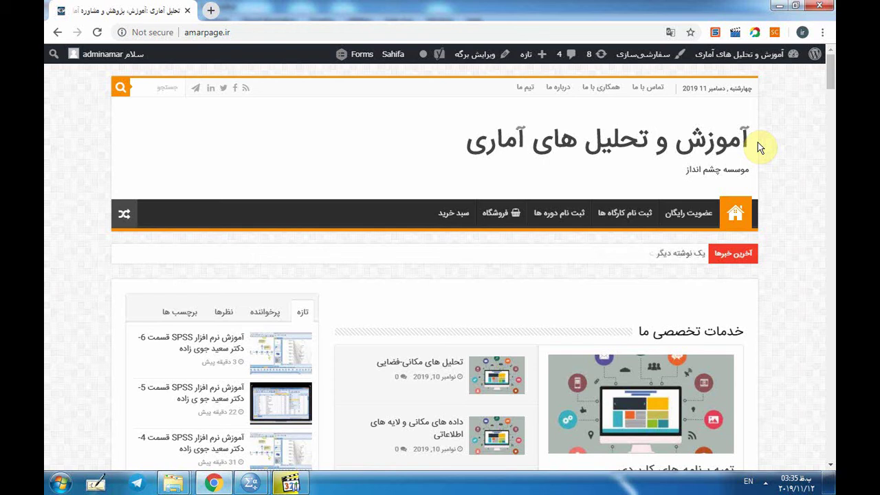
Step: Switch to the demo.sav data set in IBM SPSS Statistics and start Visual Binning
mouse_move(255, 485)
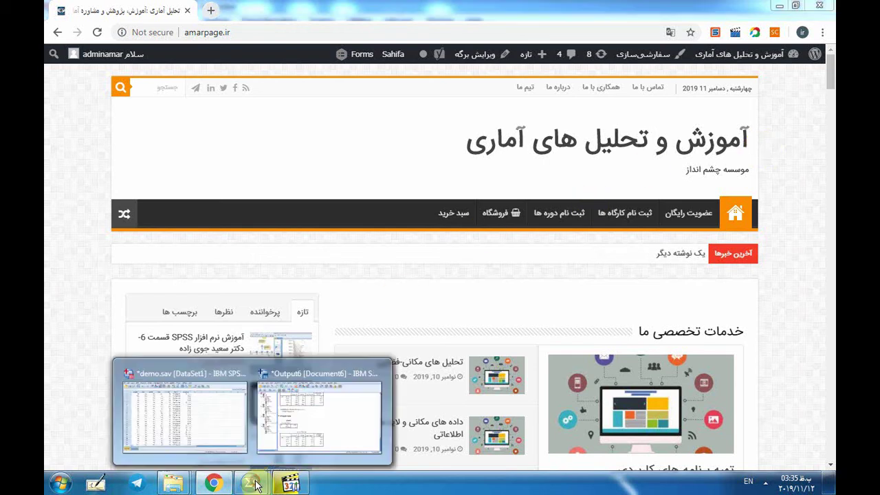
click(235, 432)
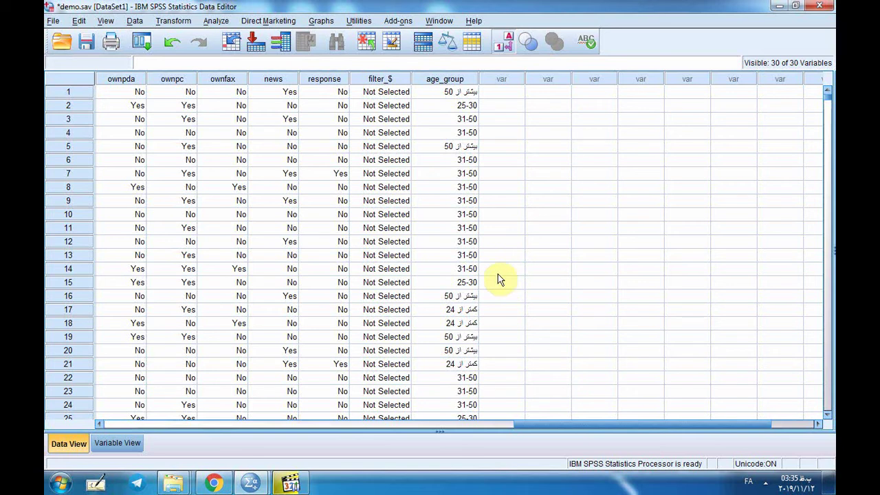
click(169, 25)
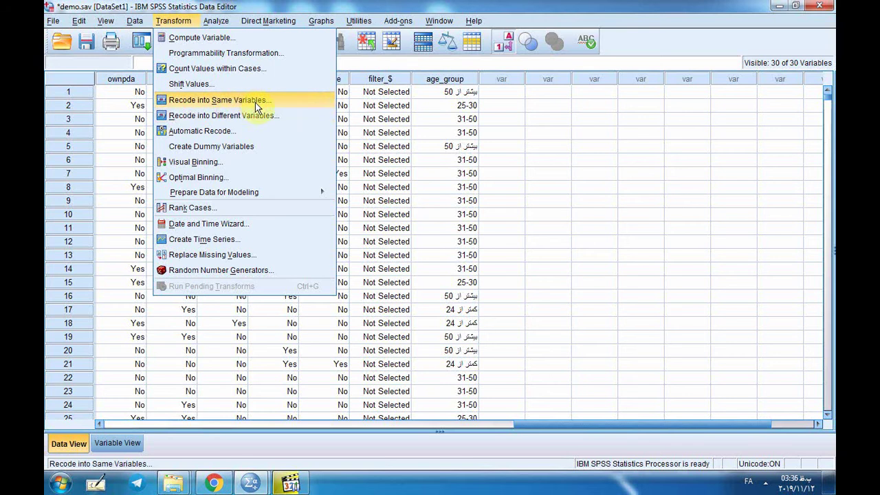
click(249, 165)
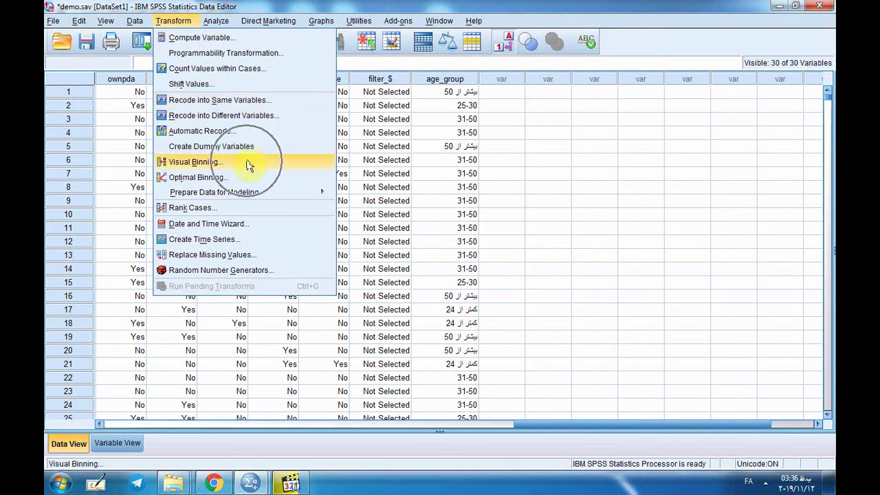
click(249, 165)
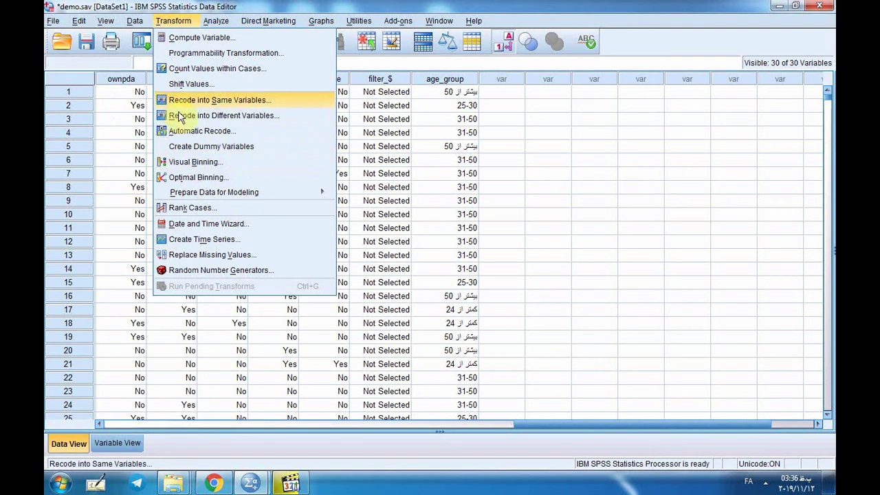
click(232, 161)
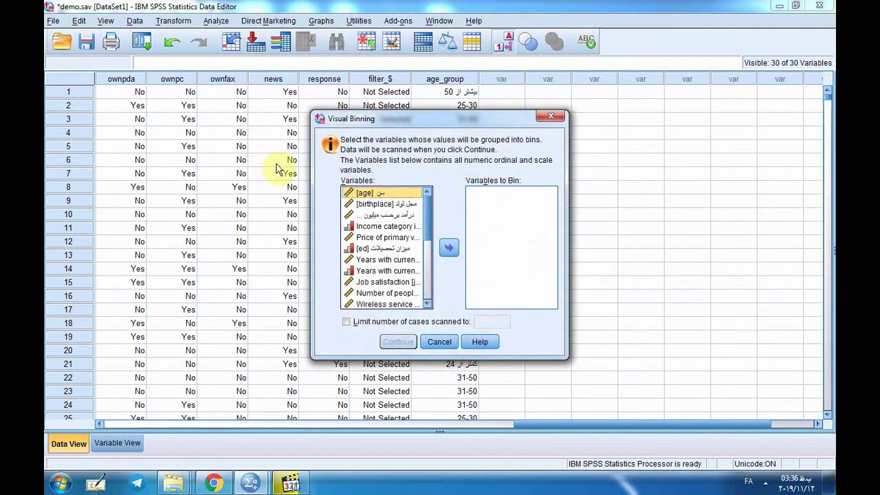
Step: Choose the yearly income variable (درآمد برحسب میلیون ریال در سال) for binning, scan its data and enlarge the binning dialog
drag(433, 122, 369, 92)
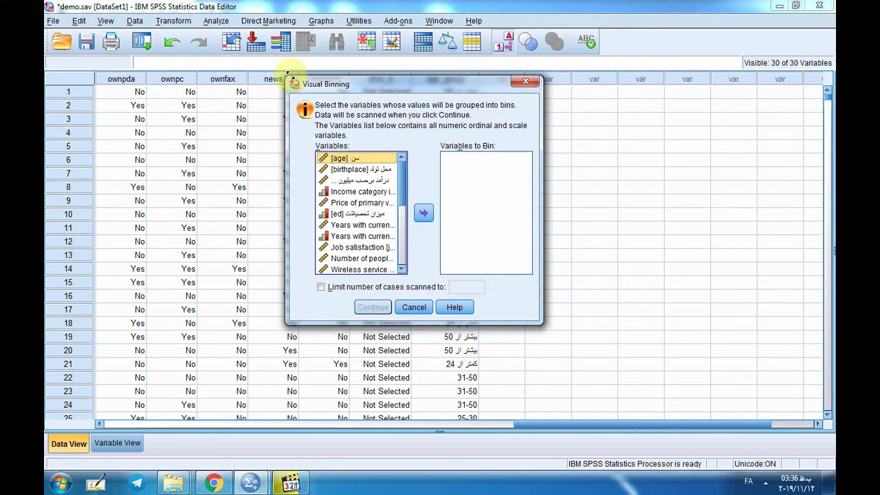
drag(286, 77, 246, 17)
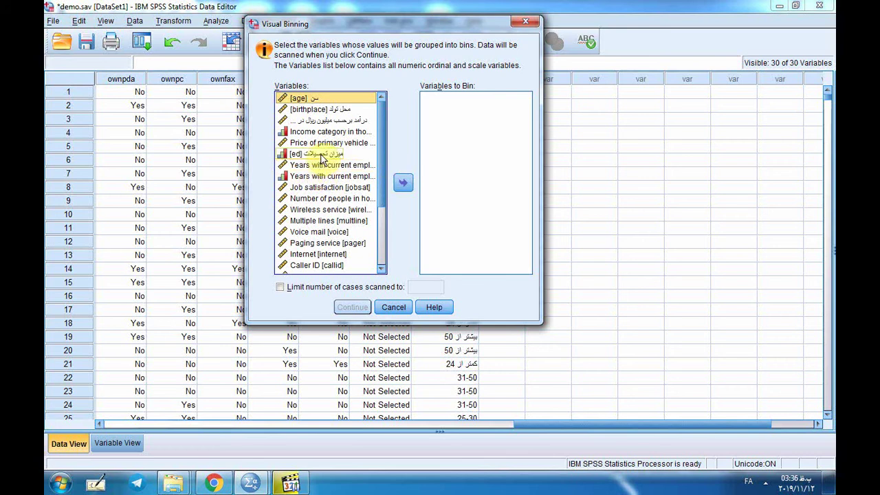
click(349, 121)
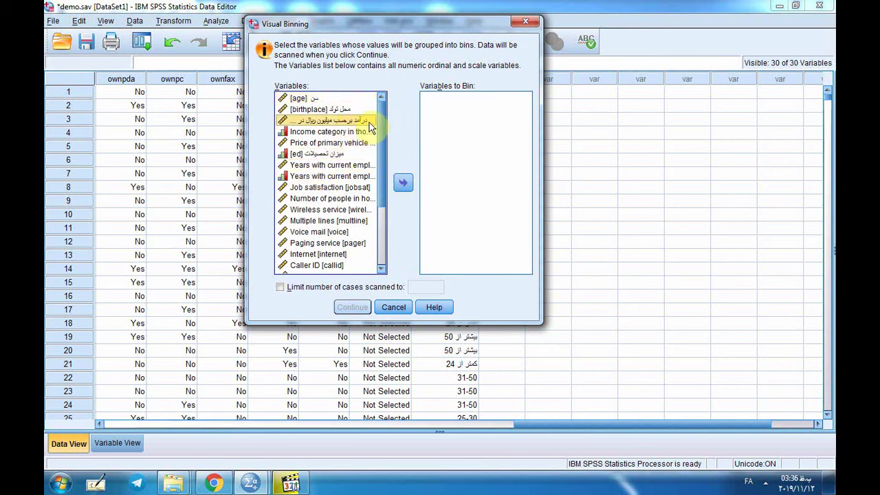
click(403, 184)
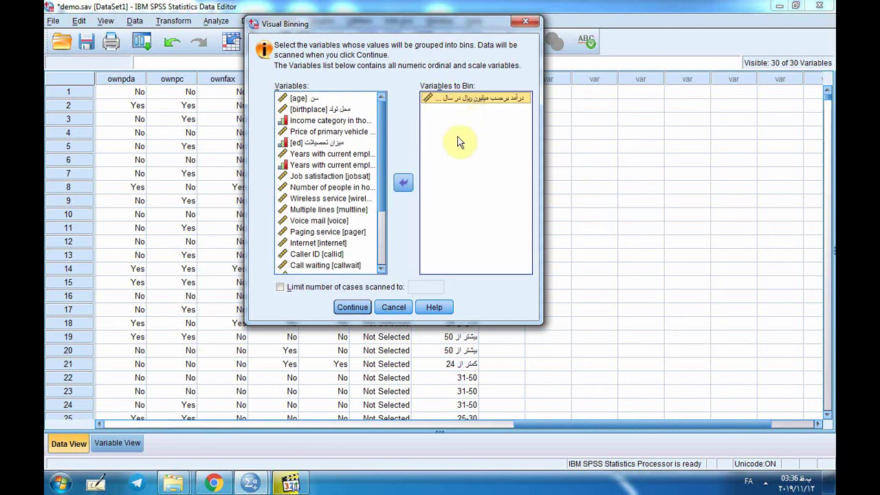
click(355, 305)
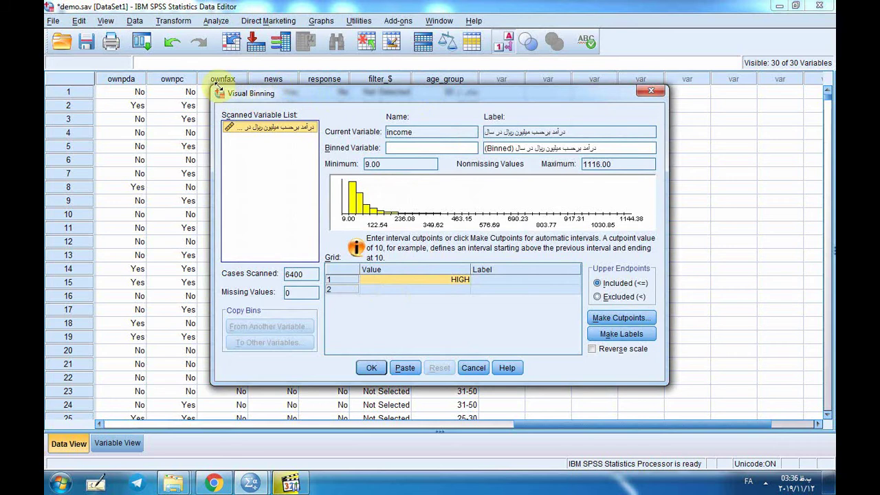
drag(212, 85, 178, 31)
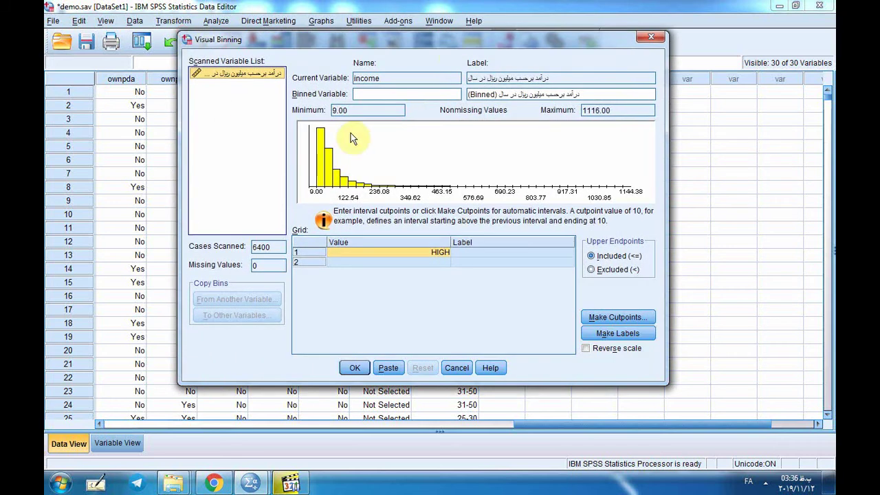
drag(457, 39, 465, 53)
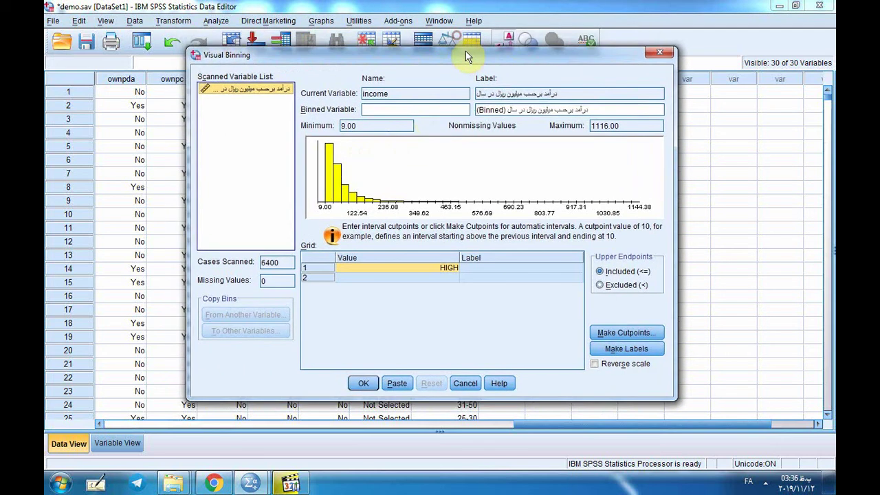
click(406, 188)
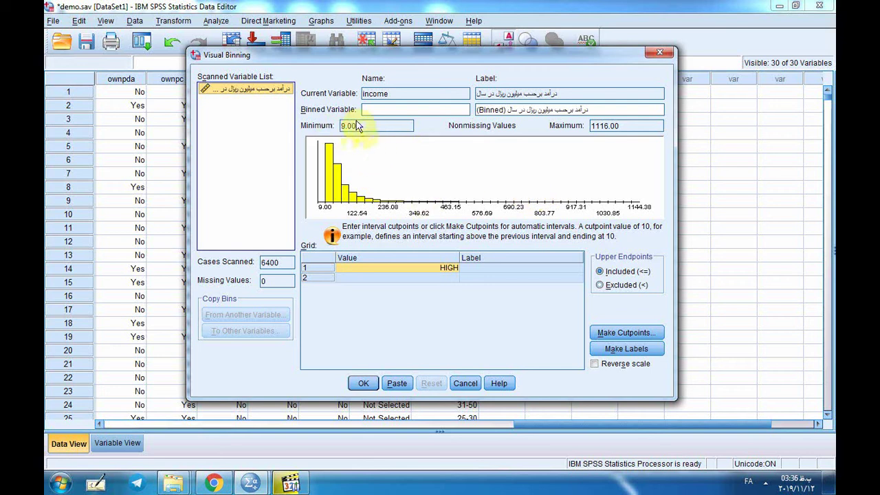
click(356, 124)
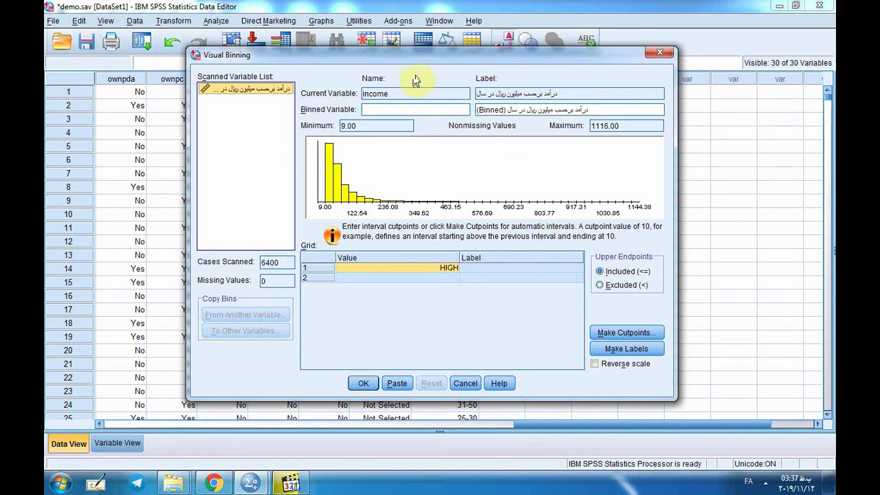
click(261, 97)
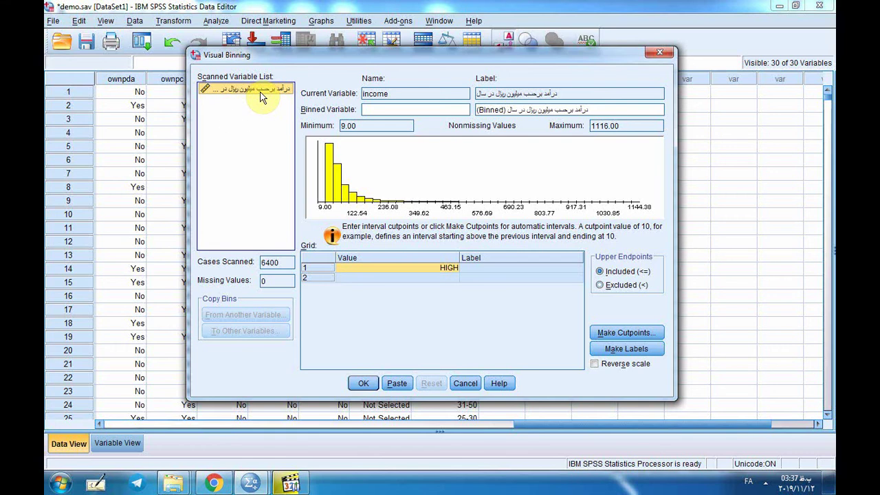
click(386, 95)
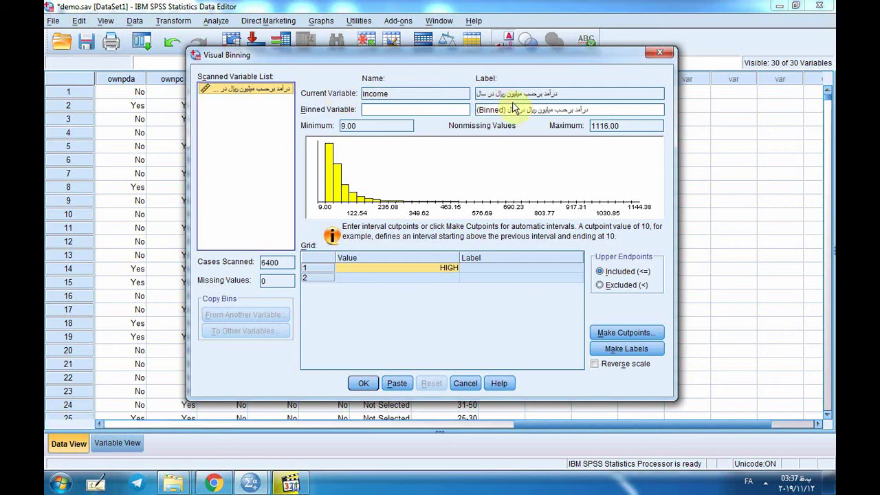
click(543, 104)
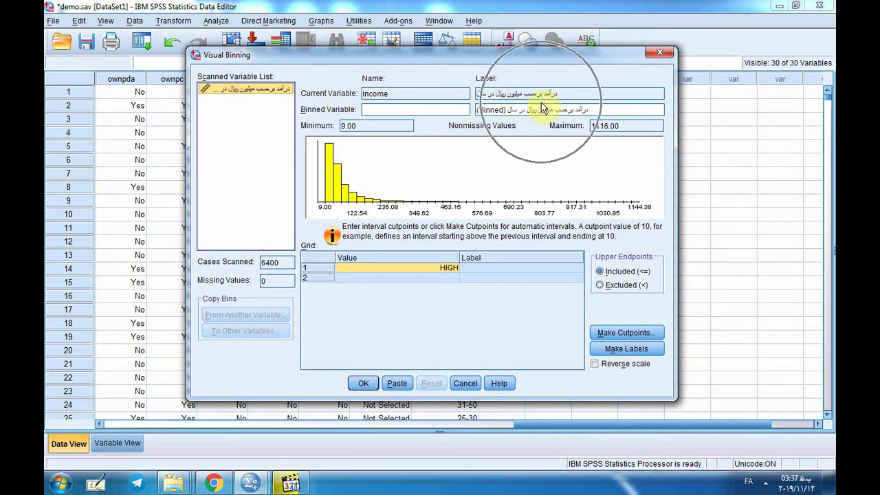
Step: Name the binned variable income_group
click(446, 110)
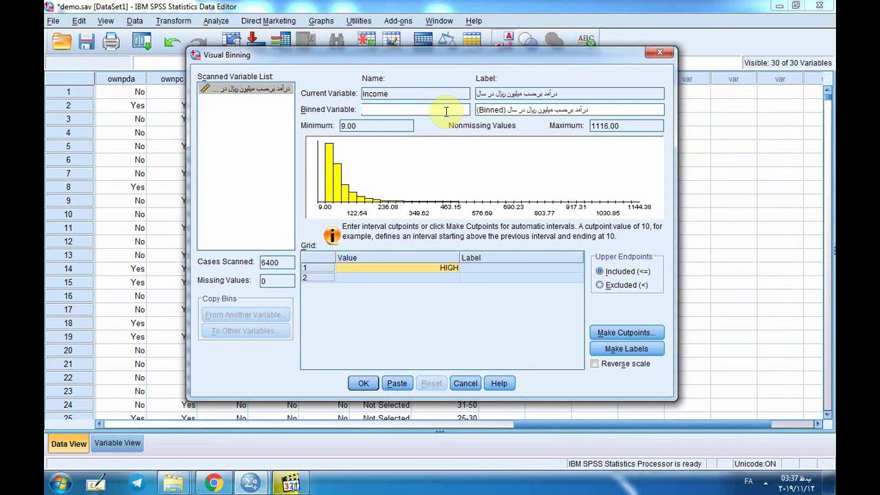
key(alt+shift)
text(income_group)
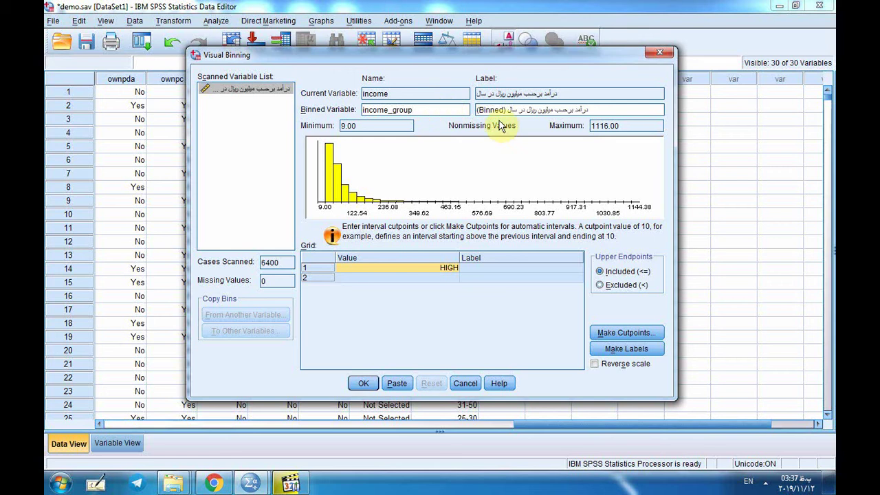
Step: Replace the binned variable's label with "درآمد گروه بندی شده"
drag(597, 108, 468, 107)
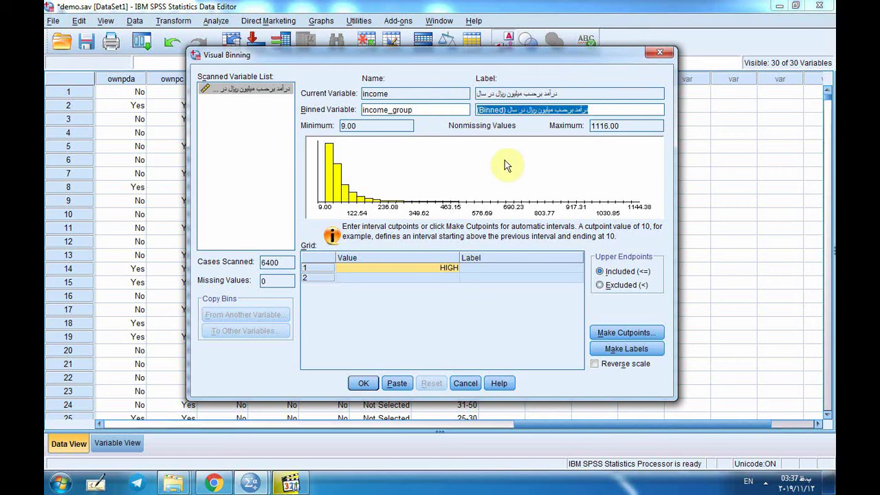
text(nv)
key(BackSpace)
key(BackSpace)
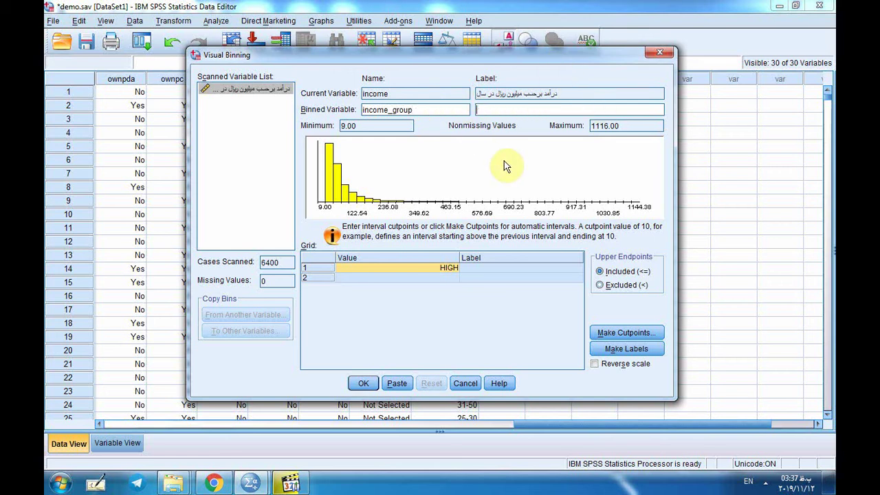
text(درآمد گروه بندی شده)
click(496, 58)
drag(459, 35, 459, 33)
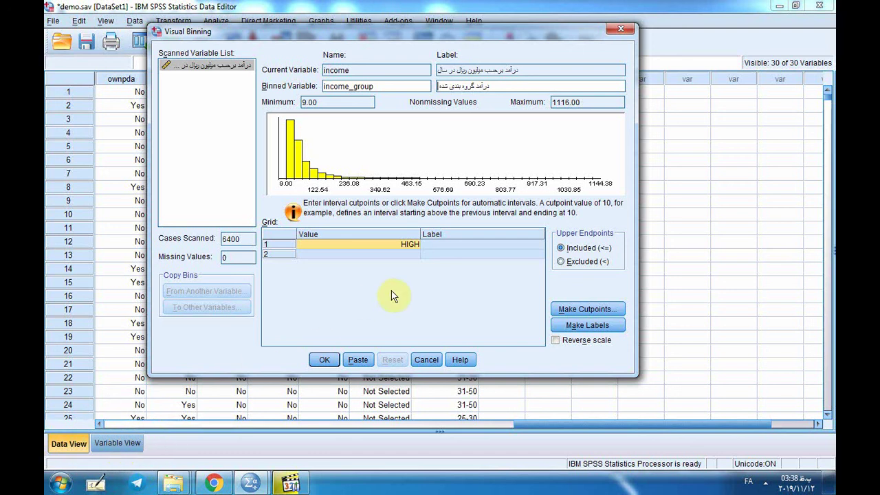
Step: Set the first two income cutpoints in the grid to 50 and 100
click(409, 244)
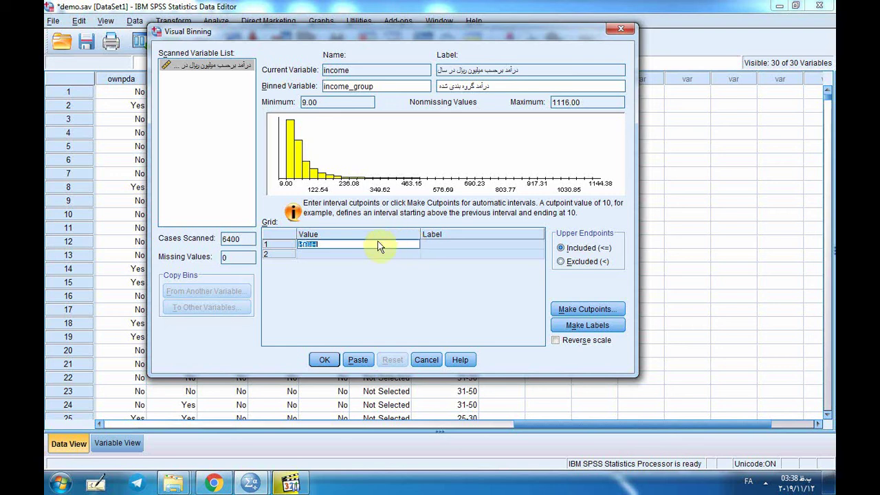
text(50)
click(384, 254)
click(385, 254)
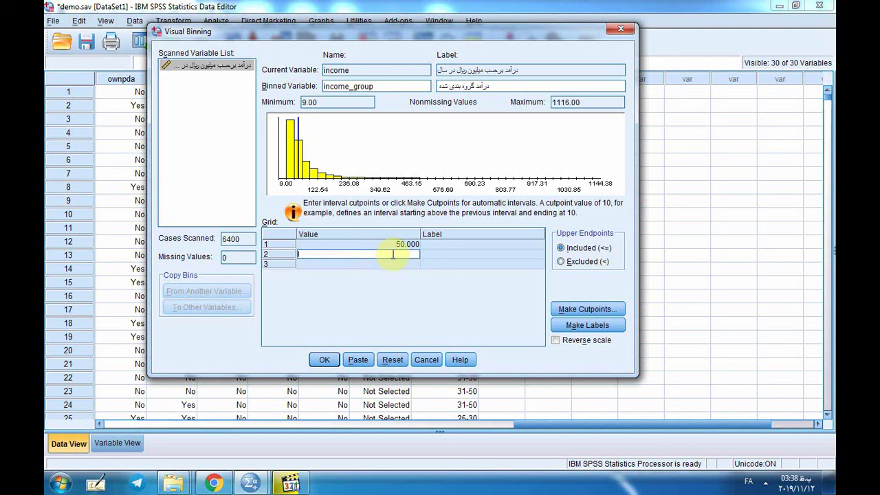
text(100)
key(Return)
Step: Add the third and fourth income cutpoints, 300 and 1000, to the grid
click(401, 263)
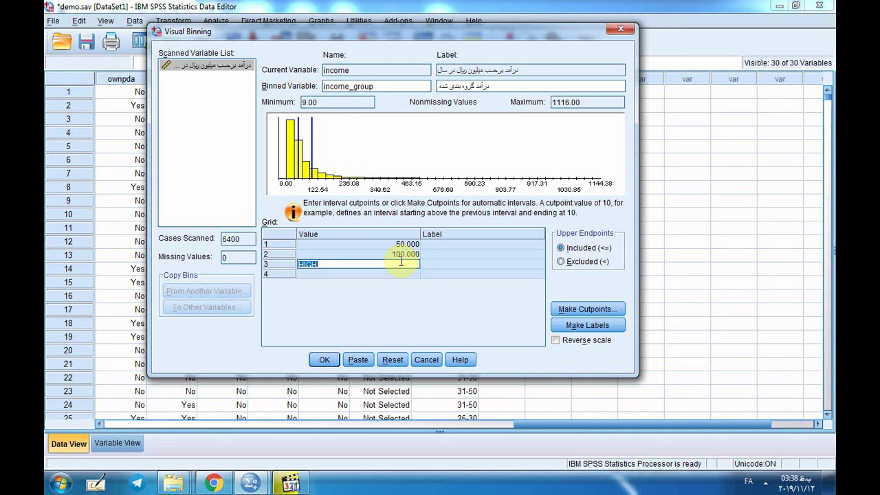
text(300)
key(Return)
click(402, 273)
click(401, 273)
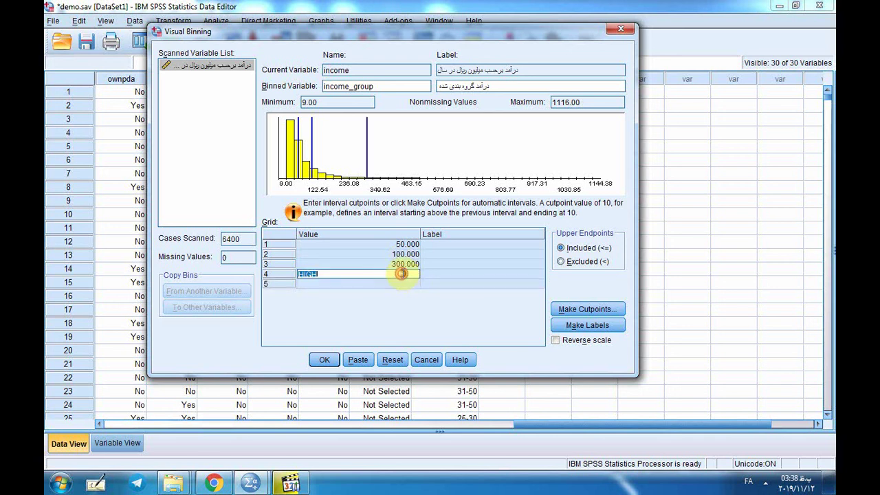
text(1000)
key(Return)
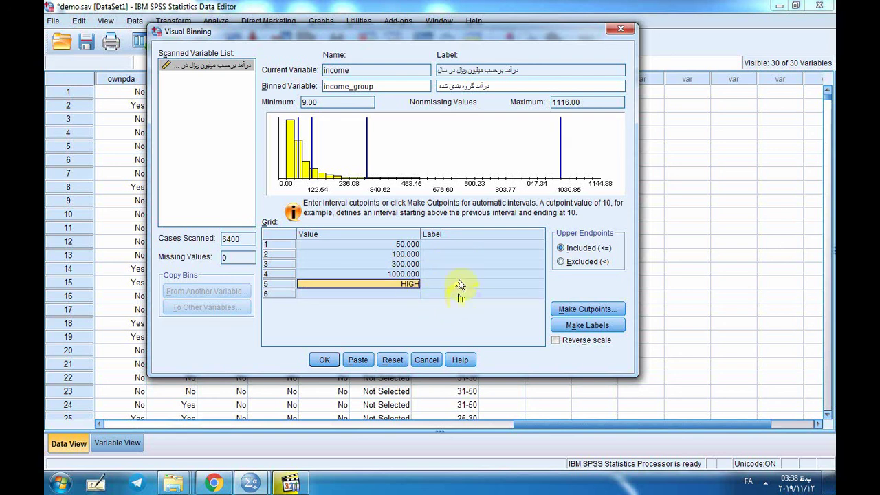
Step: Generate the value labels automatically for all the income intervals in the grid
click(445, 244)
click(445, 254)
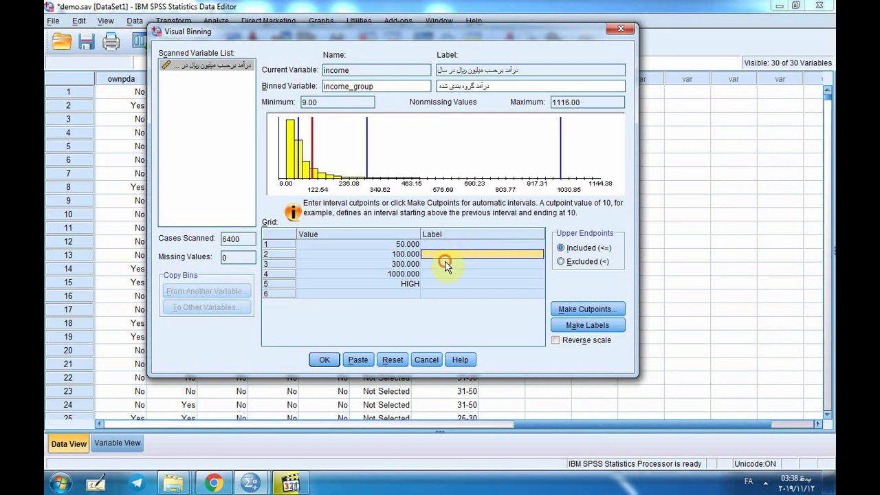
click(447, 264)
click(448, 283)
click(453, 244)
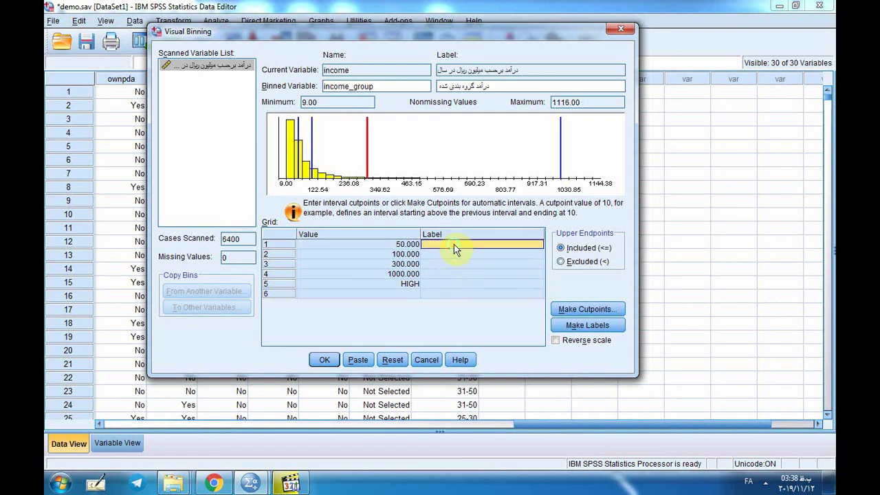
click(463, 257)
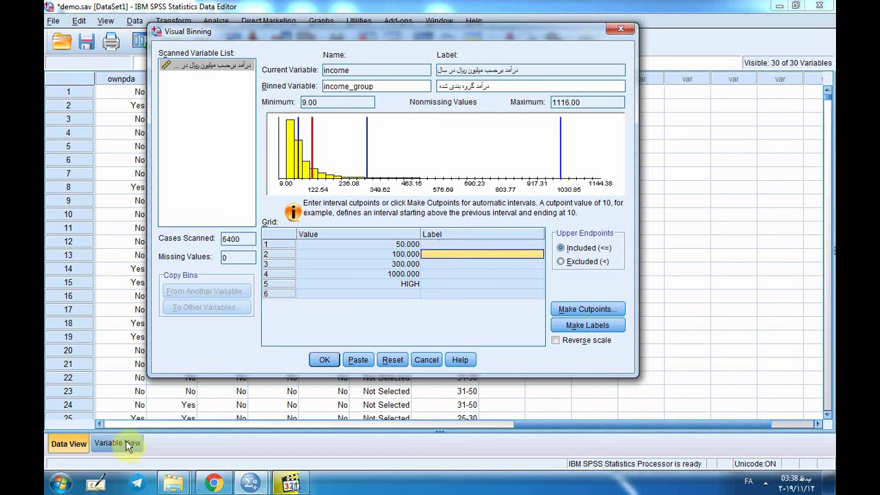
click(460, 244)
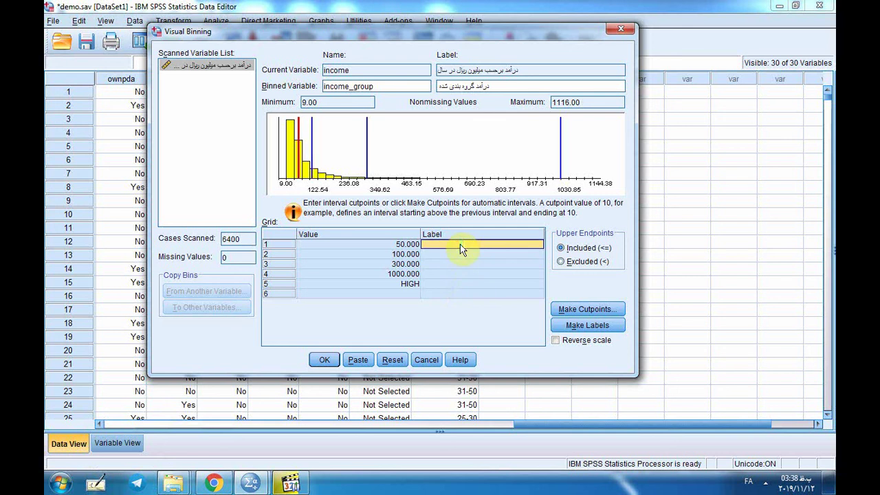
click(606, 328)
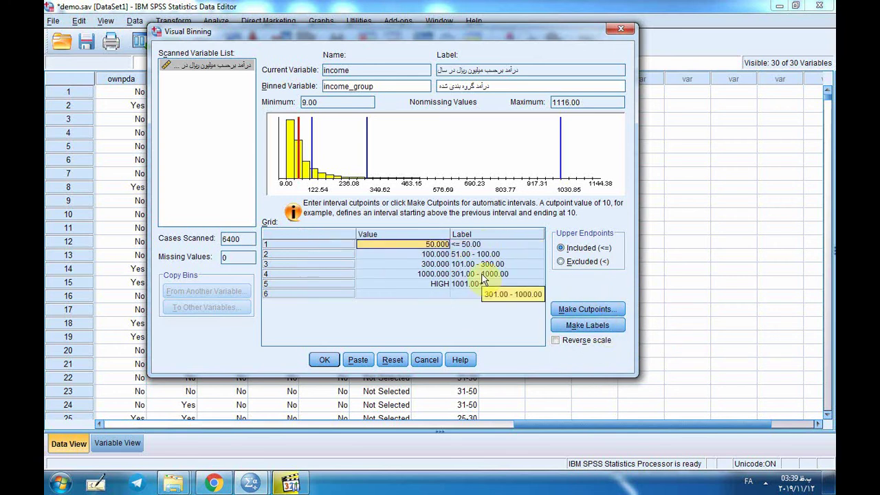
click(511, 276)
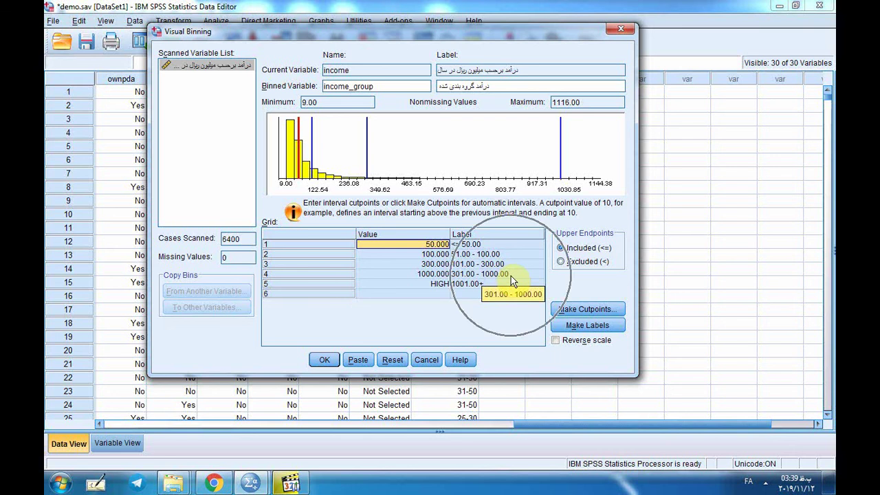
click(511, 275)
click(510, 276)
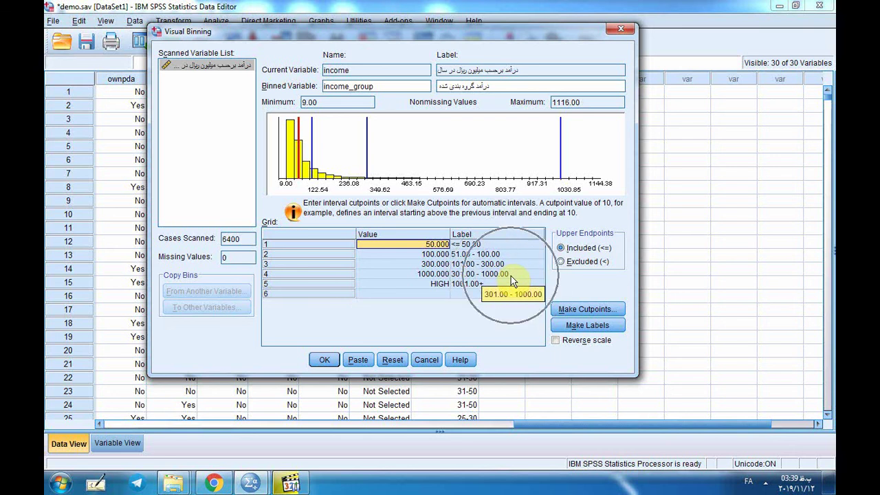
click(510, 275)
click(511, 276)
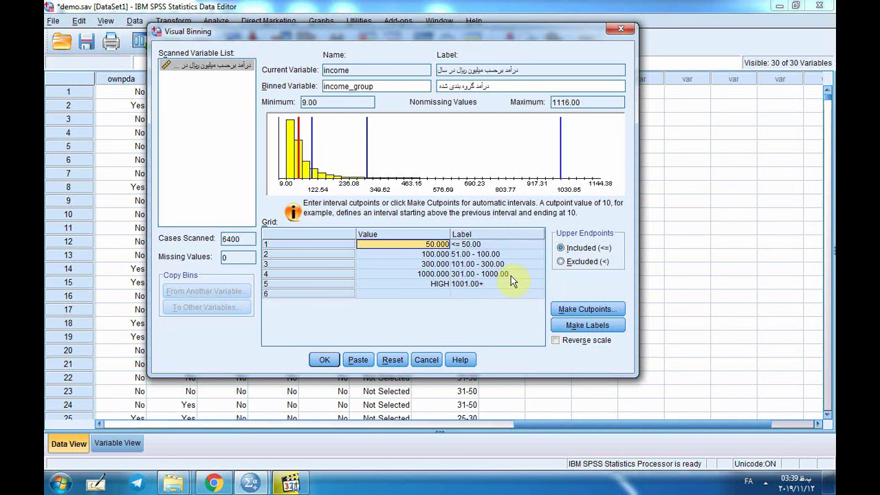
click(510, 275)
Step: Create the binned variable income_group from the current binning specifications and return to the demo.sav data
click(326, 360)
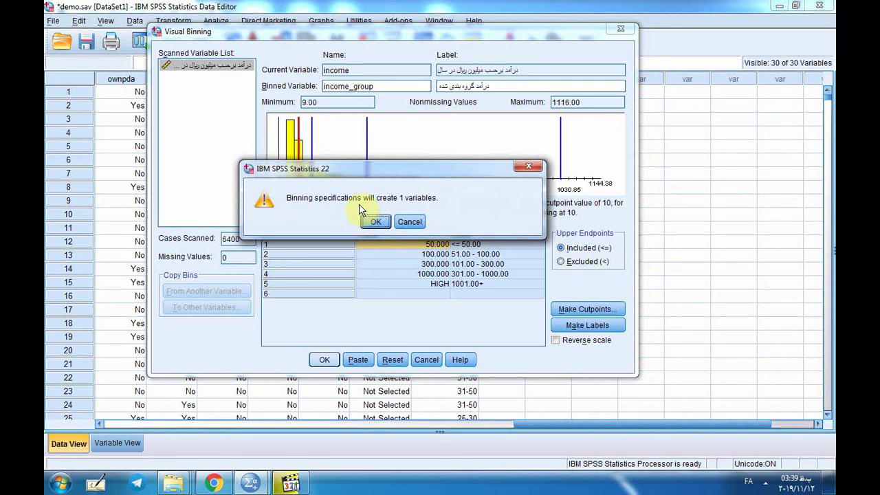
drag(392, 171, 470, 161)
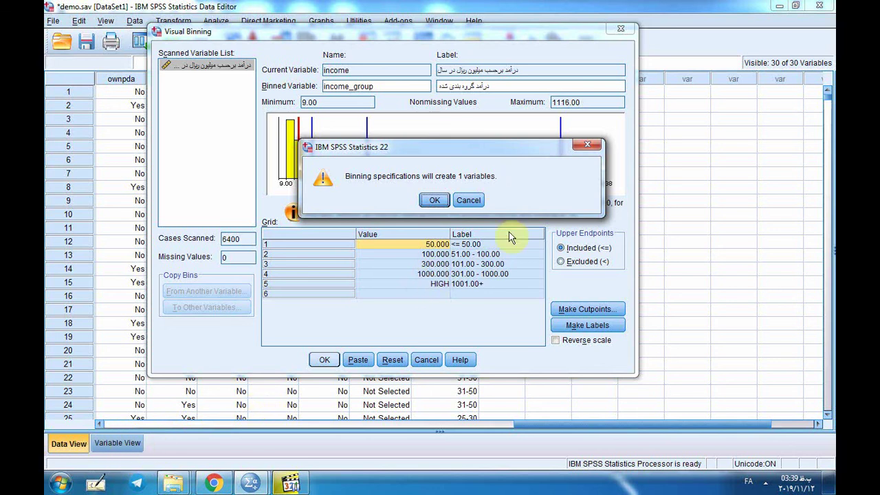
click(437, 201)
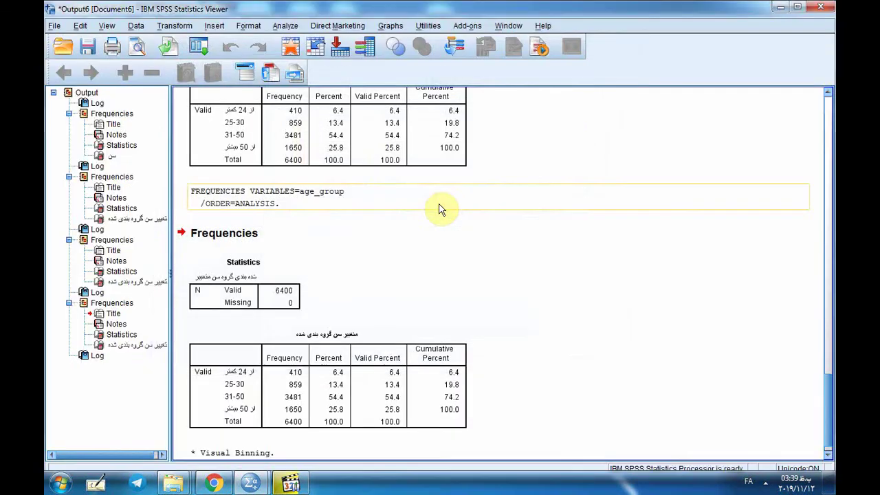
click(251, 481)
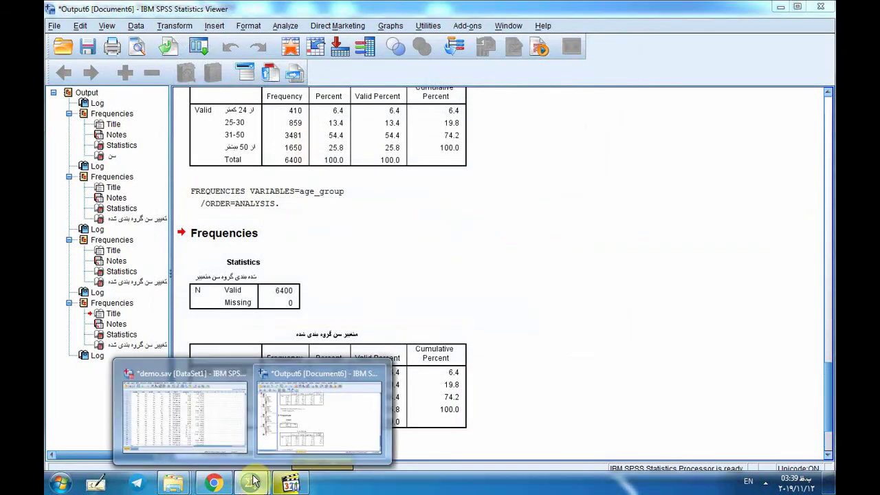
click(224, 427)
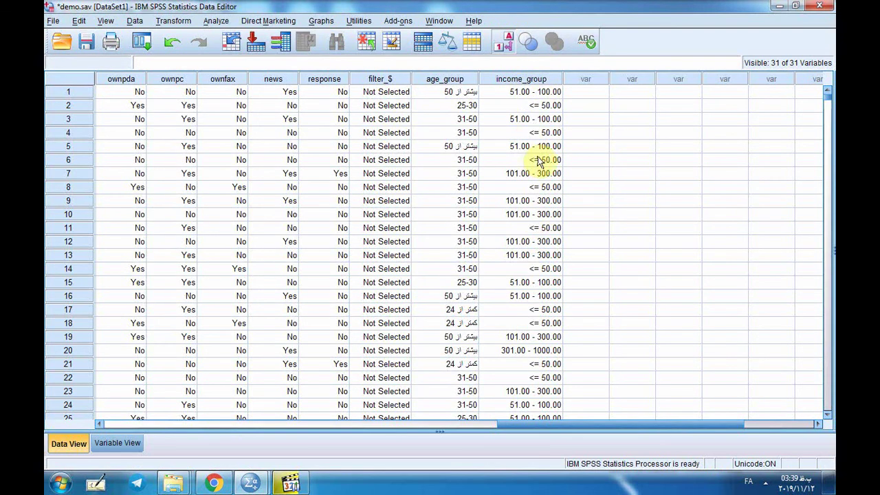
Step: Start a Frequencies analysis and remove the grouped age variable from the variables to analyze
click(216, 21)
mouse_move(237, 52)
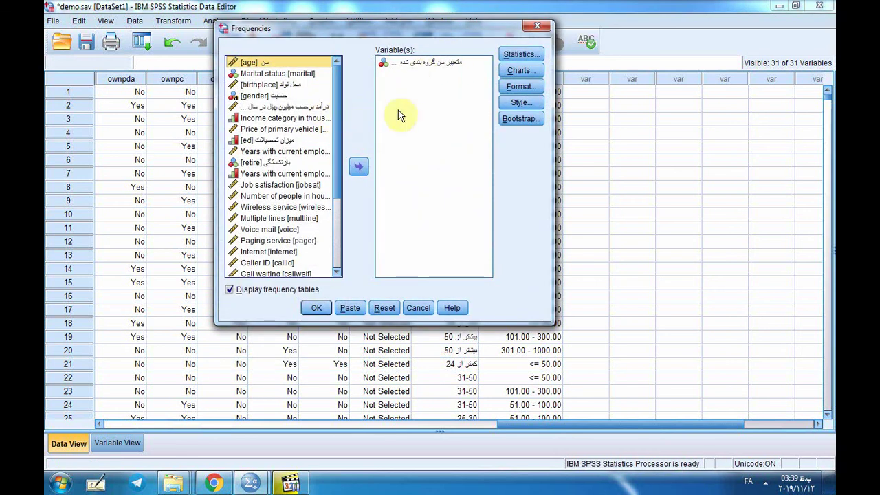
click(445, 67)
click(358, 167)
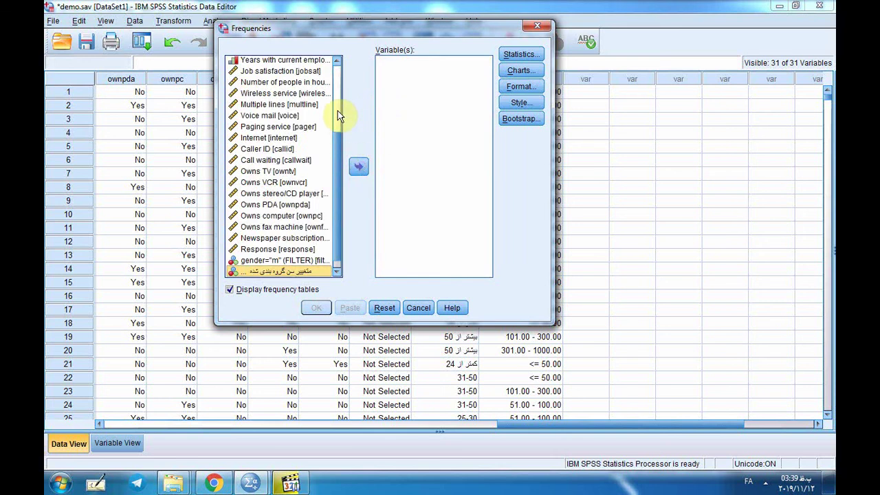
Step: Add the grouped income variable "درآمد گروه بندی شده" to the Frequencies analysis and produce its frequency table
click(337, 111)
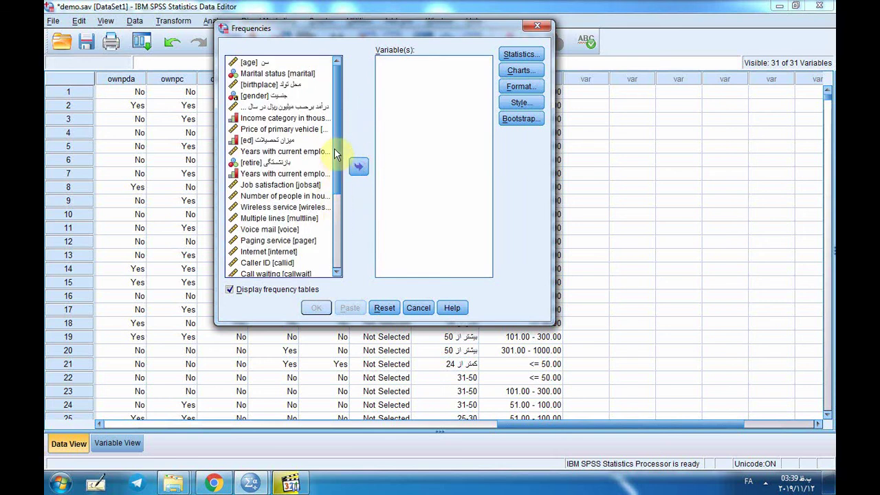
drag(334, 145, 334, 233)
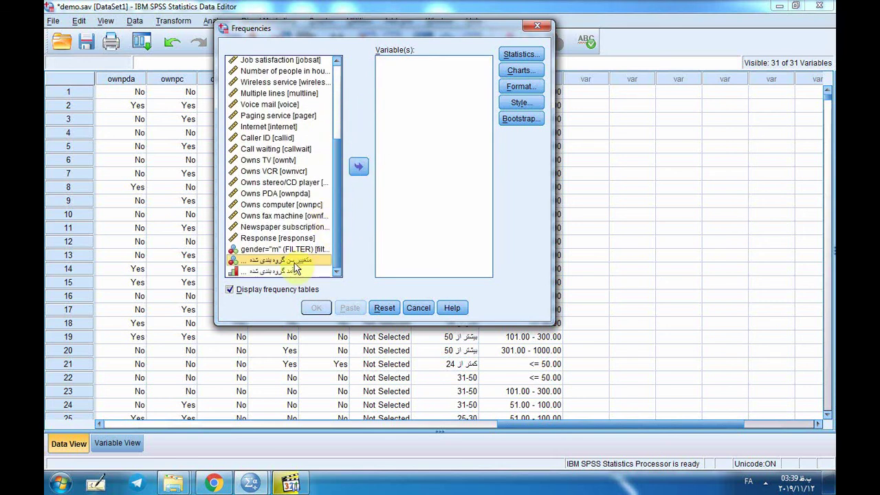
click(293, 269)
click(358, 166)
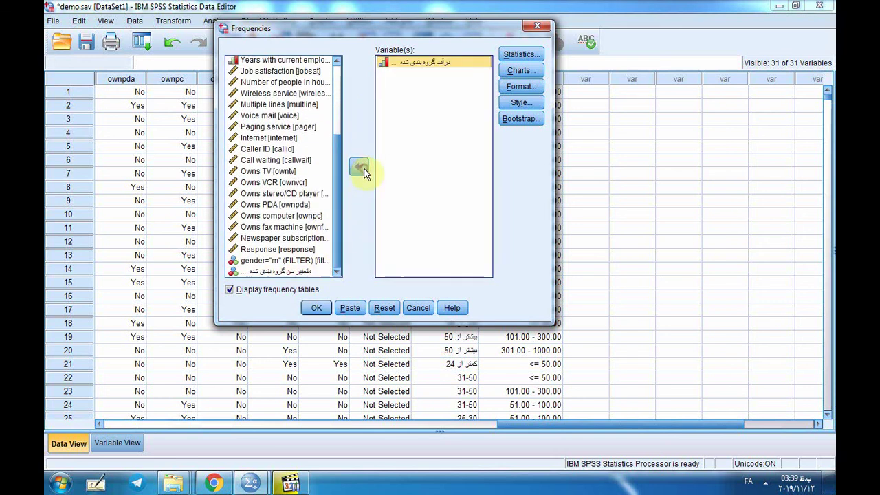
click(315, 307)
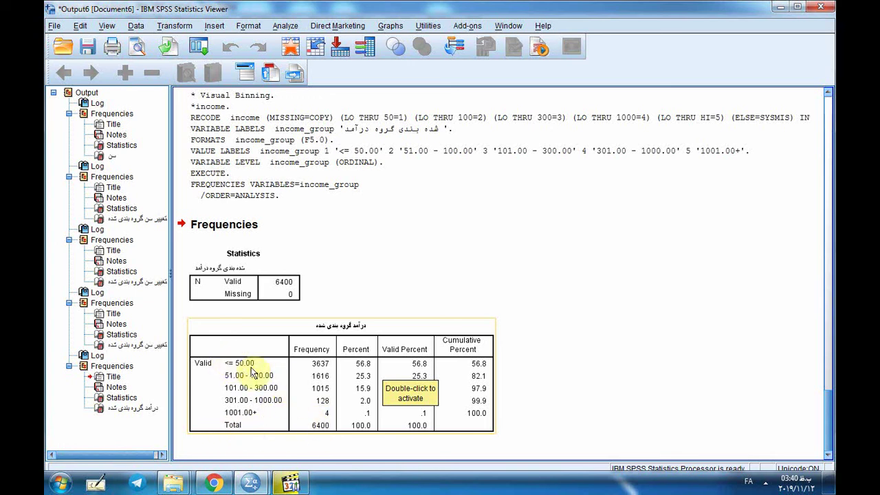
click(325, 371)
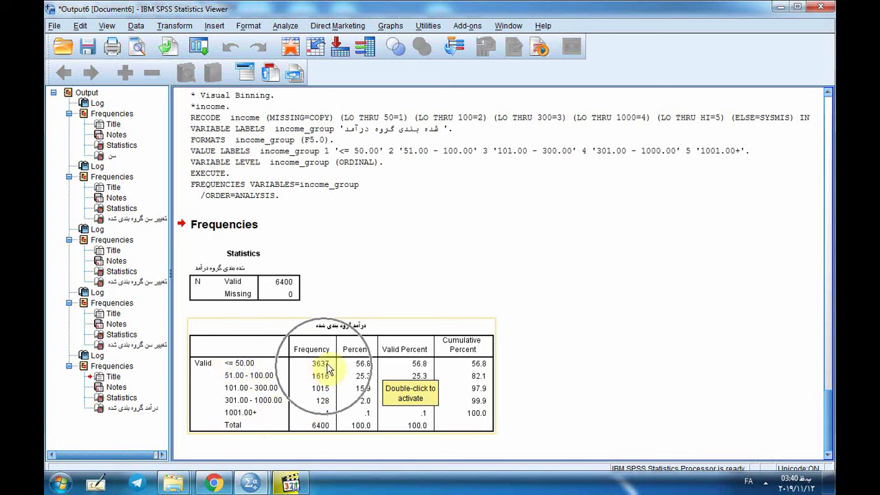